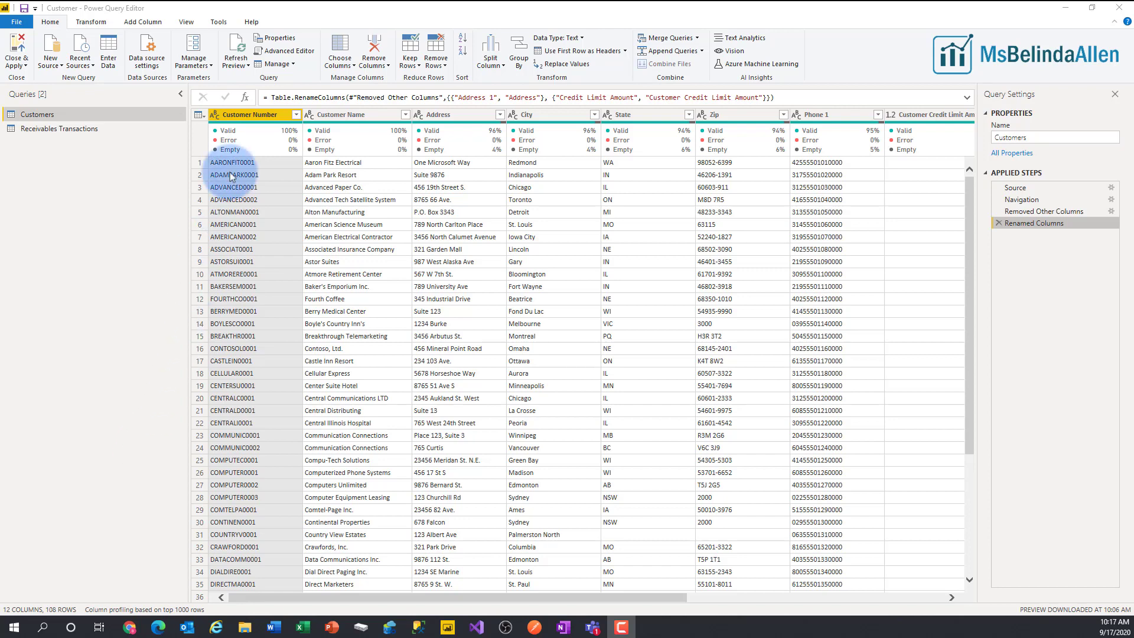
Switch from the query editor to the report and back to the query editor
click(283, 9)
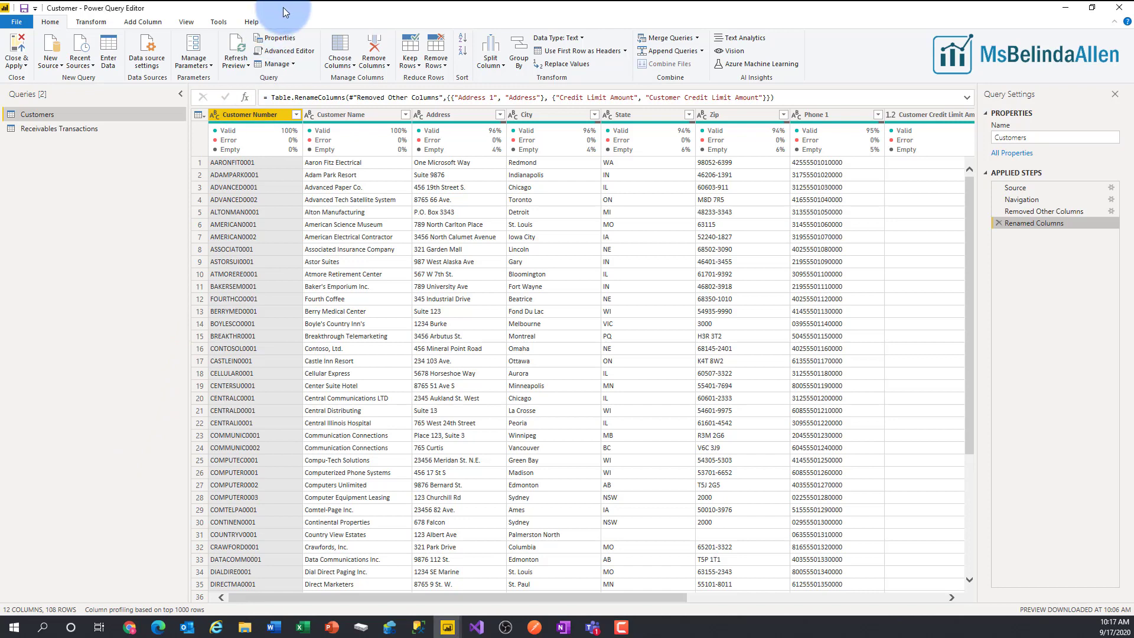
click(1069, 11)
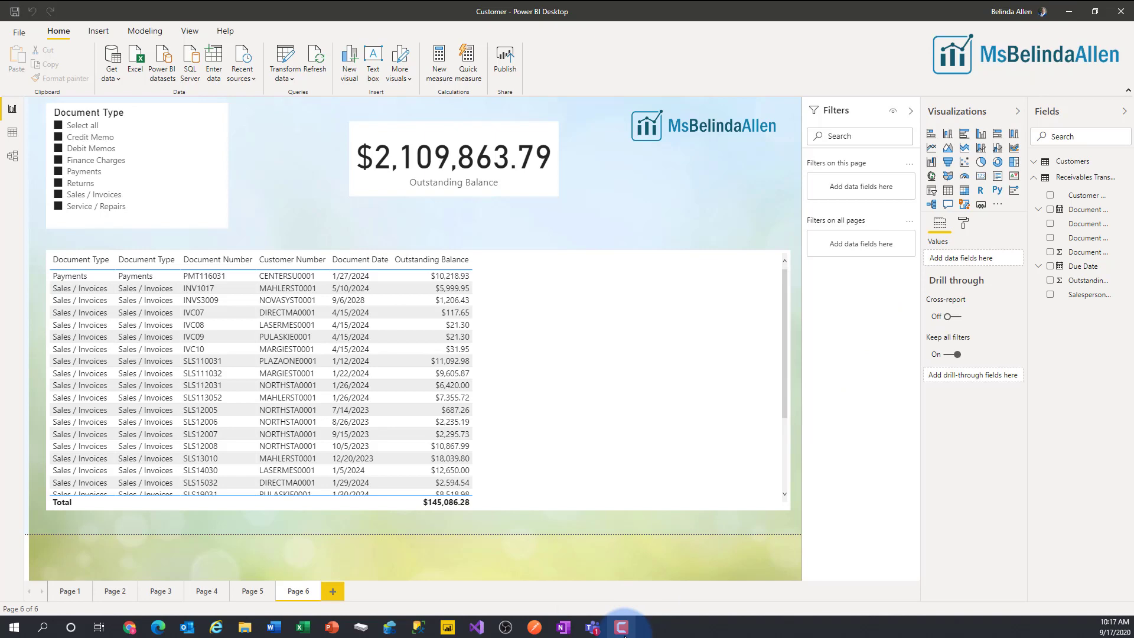
mouse_move(448, 627)
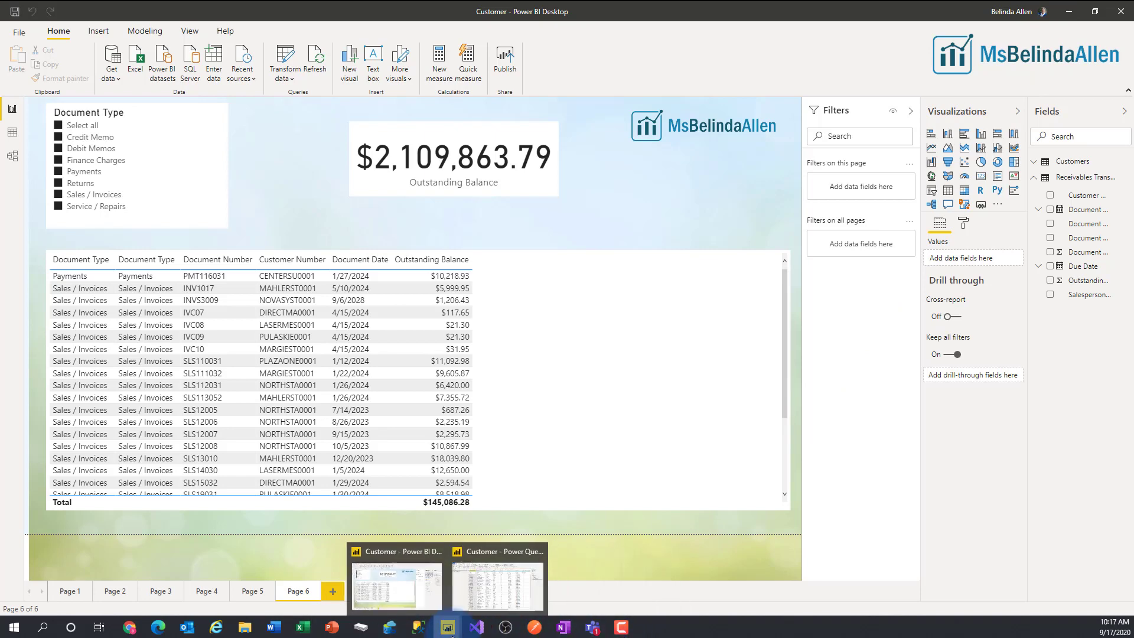
click(482, 597)
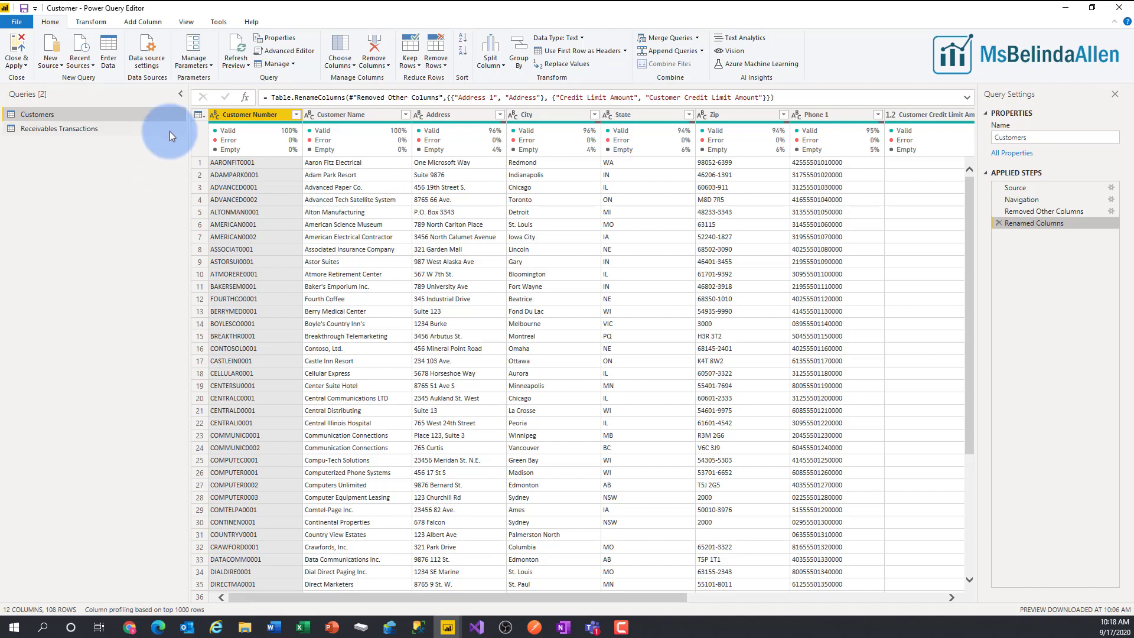
In Manage Parameters, create a Text parameter 'SQL Server' with current value BUSYBEE
click(197, 39)
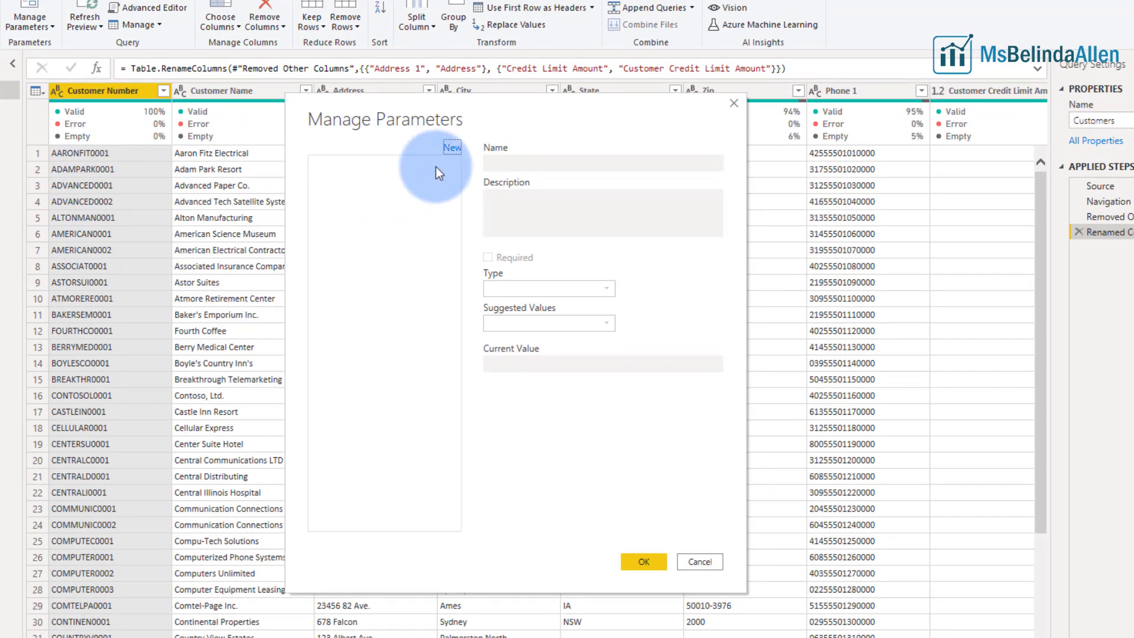
click(452, 149)
double_click(544, 162)
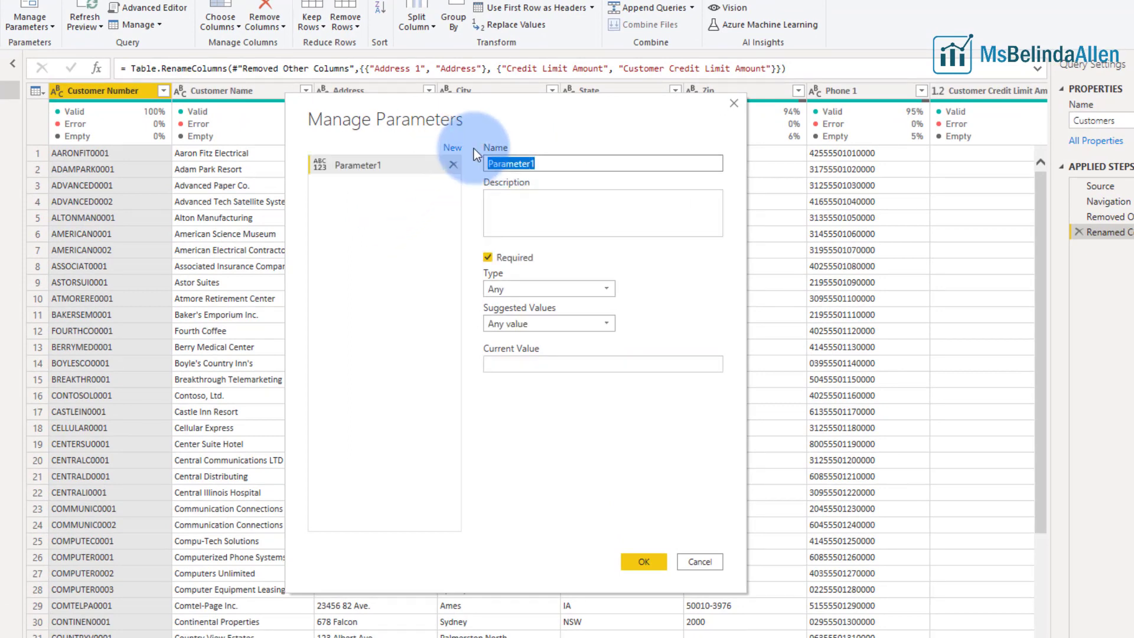
text(SQL Server)
key(Tab)
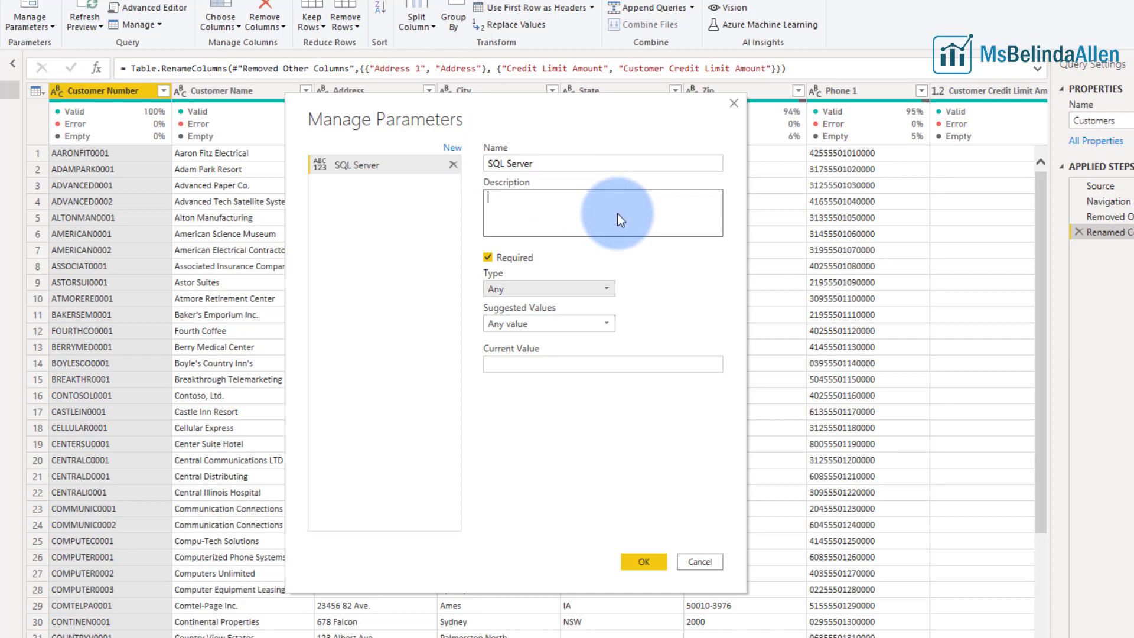
click(568, 289)
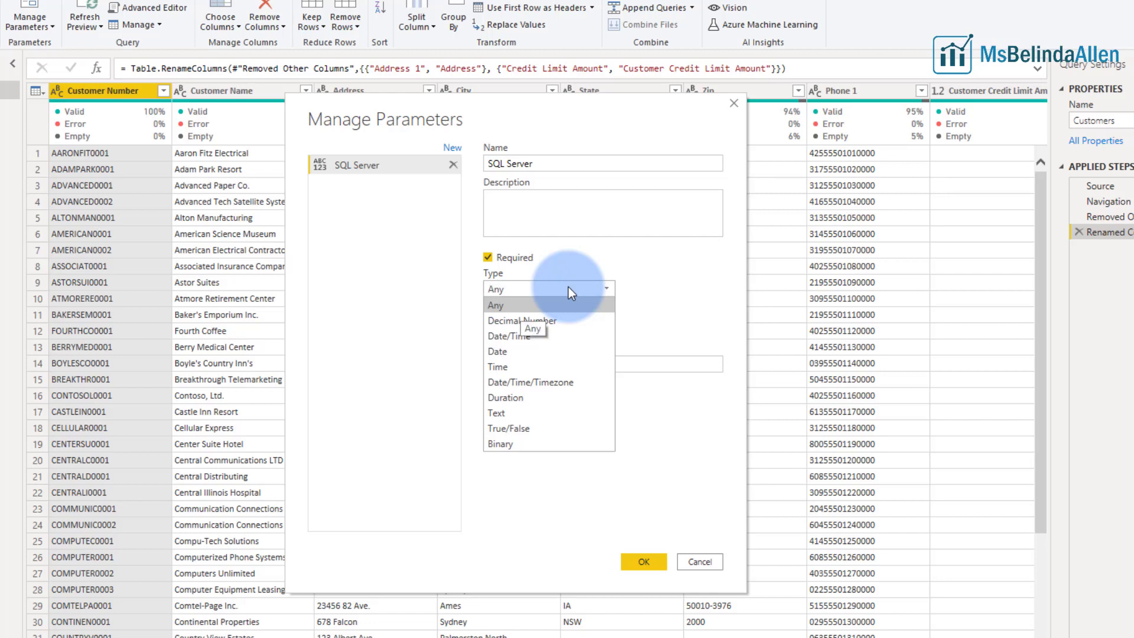
click(513, 413)
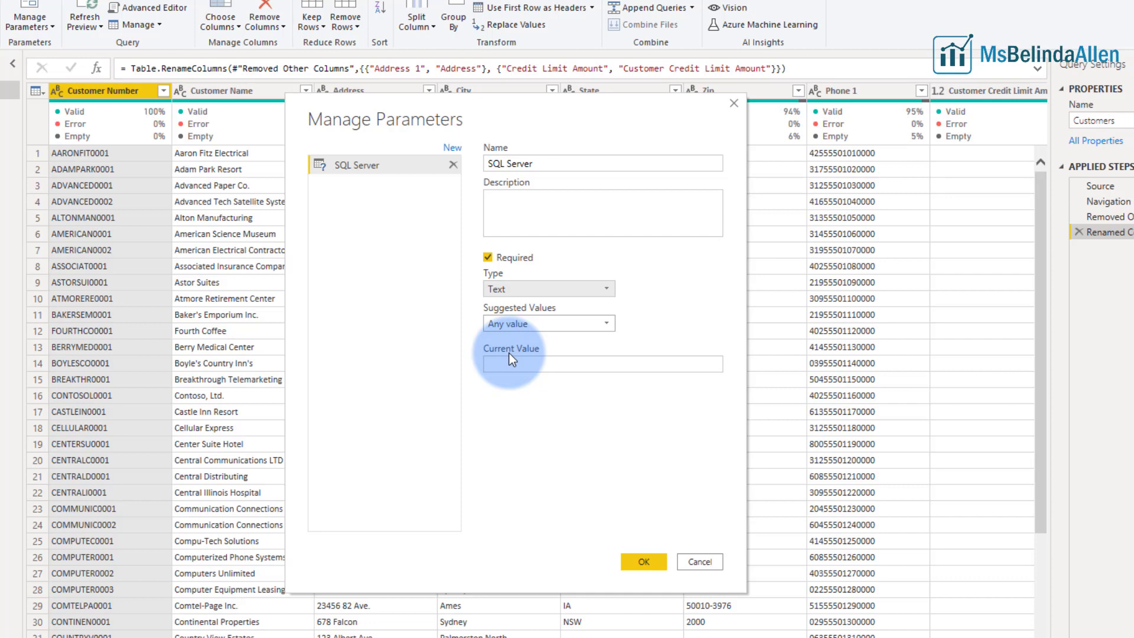
click(537, 364)
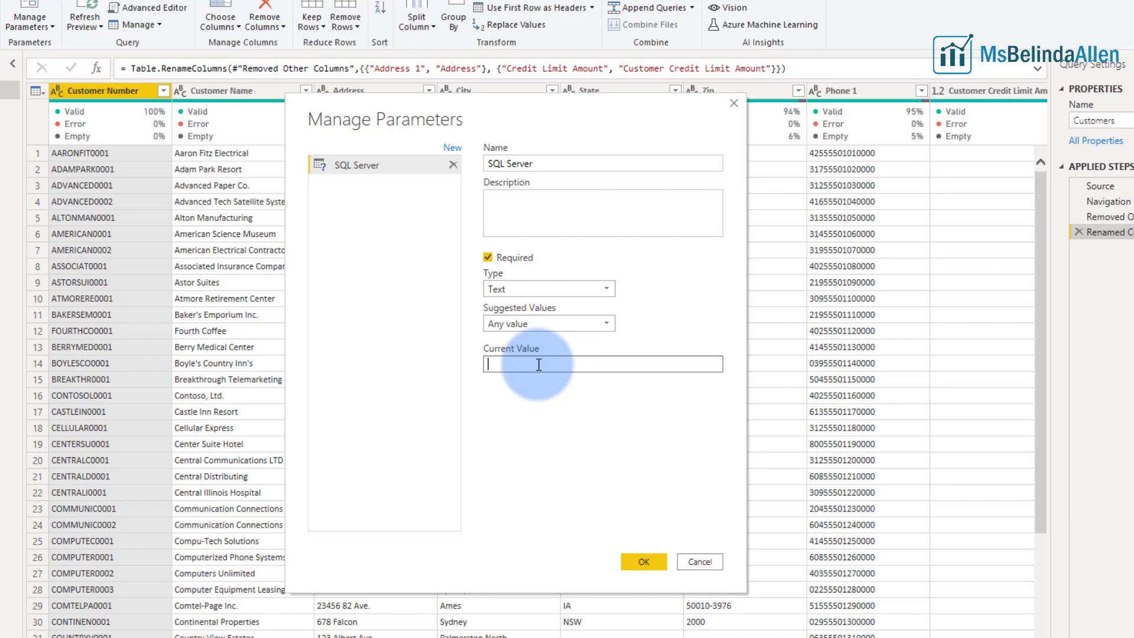
text(BUSYBEE)
Add a Text parameter 'Database ID' with current value TWO, then save both parameters
click(453, 149)
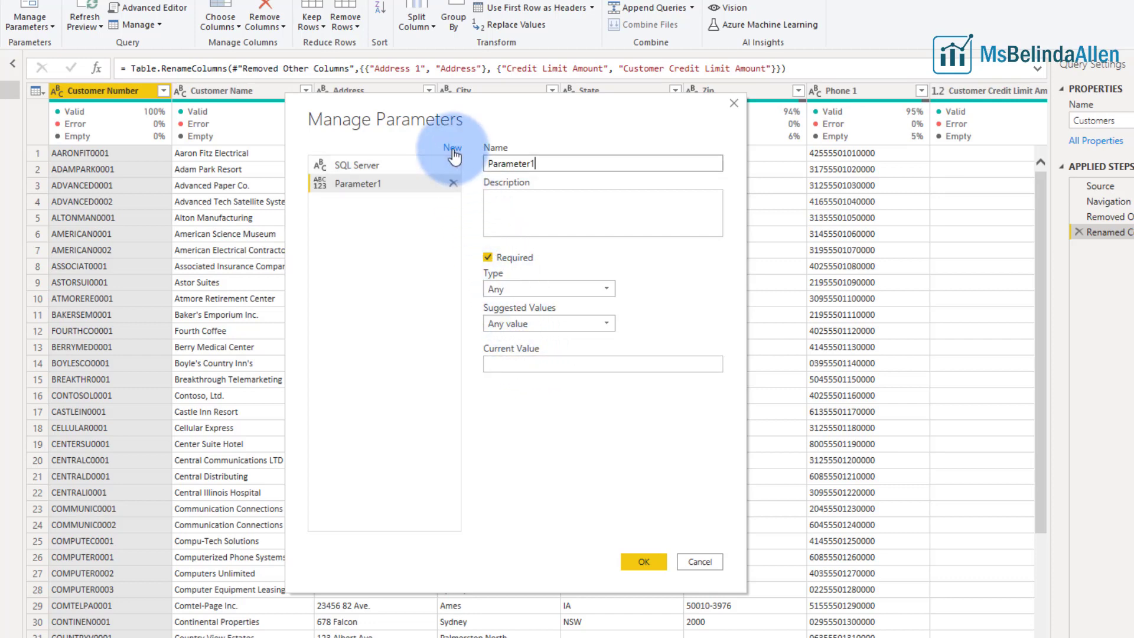
double_click(545, 166)
text(Database ID)
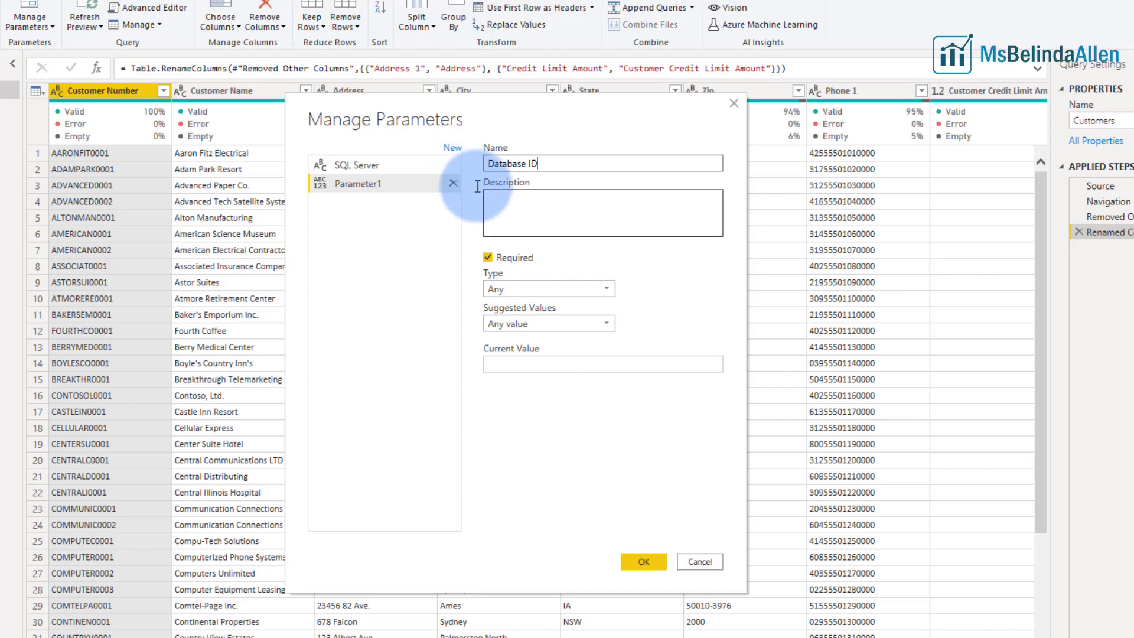
click(599, 291)
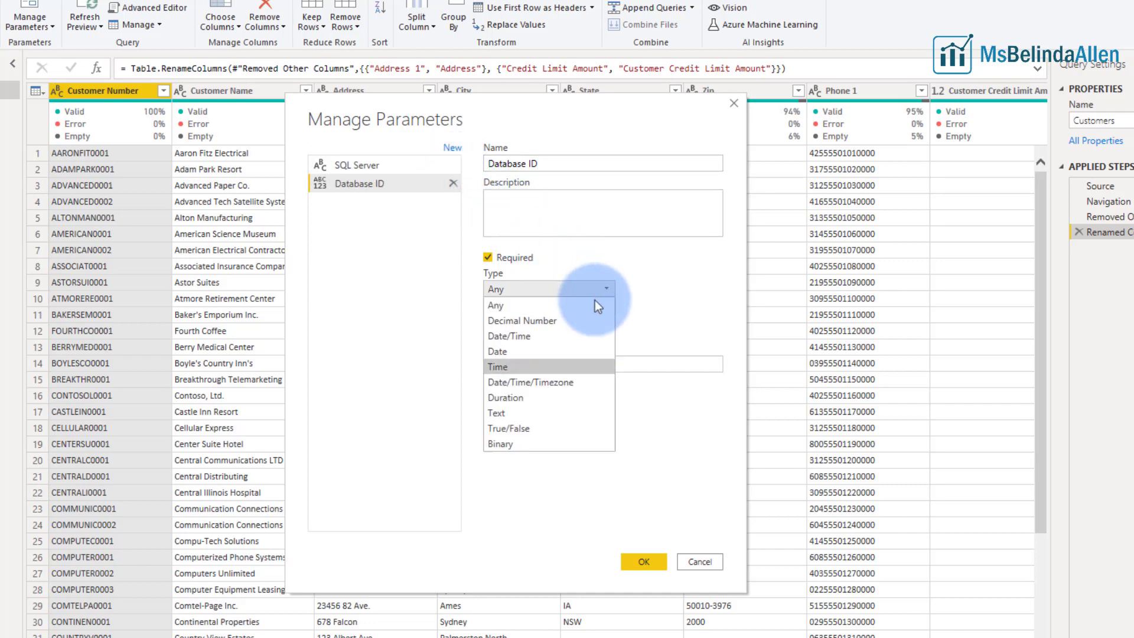
click(515, 414)
click(534, 363)
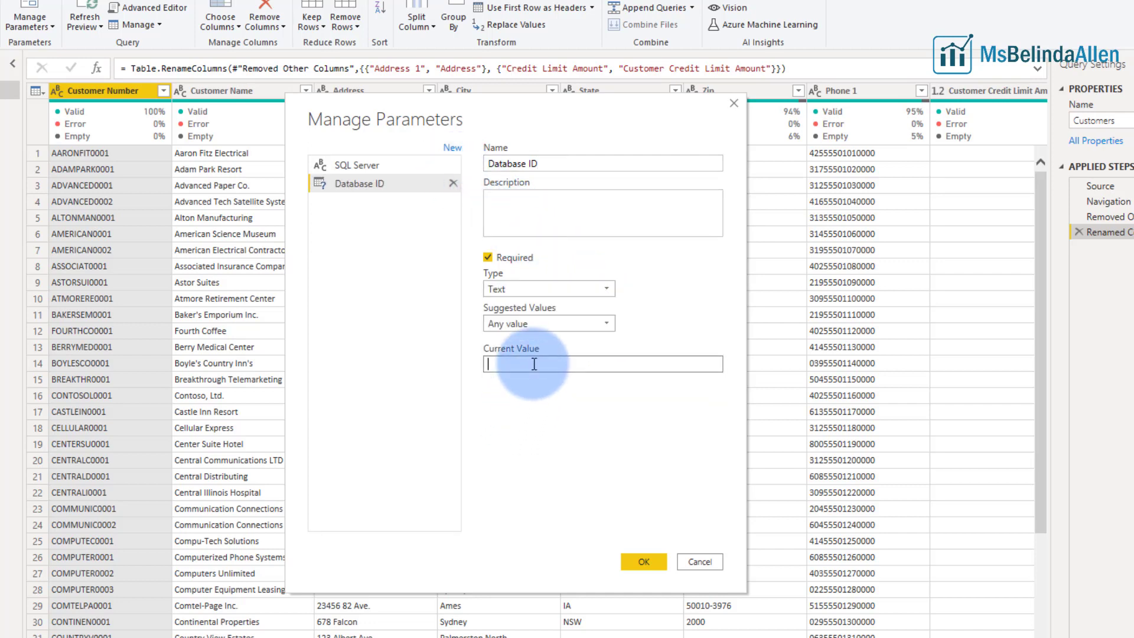
text(TWO)
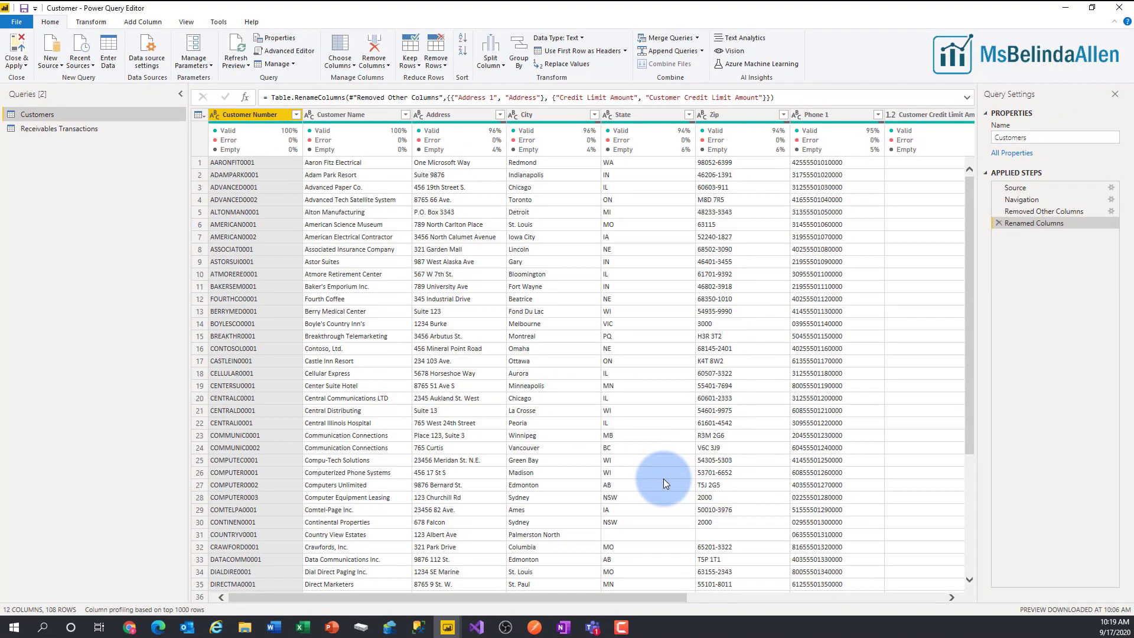
click(644, 560)
click(59, 144)
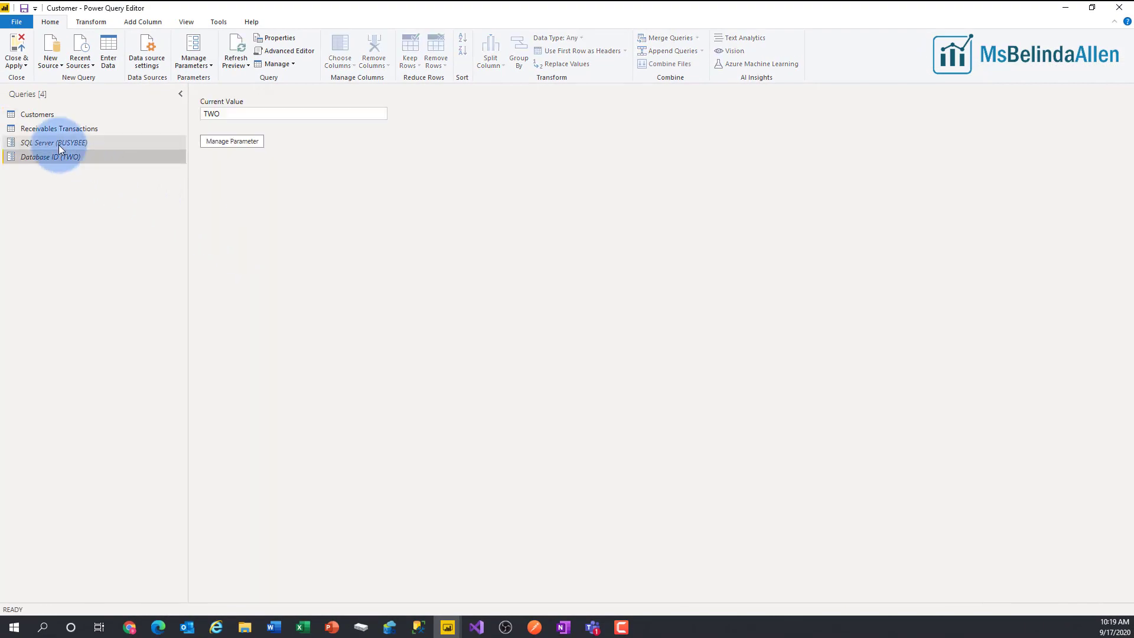
Check the SQL Server (BUSYBEE) and Database ID (TWO) values, then reopen the Customers query
click(55, 160)
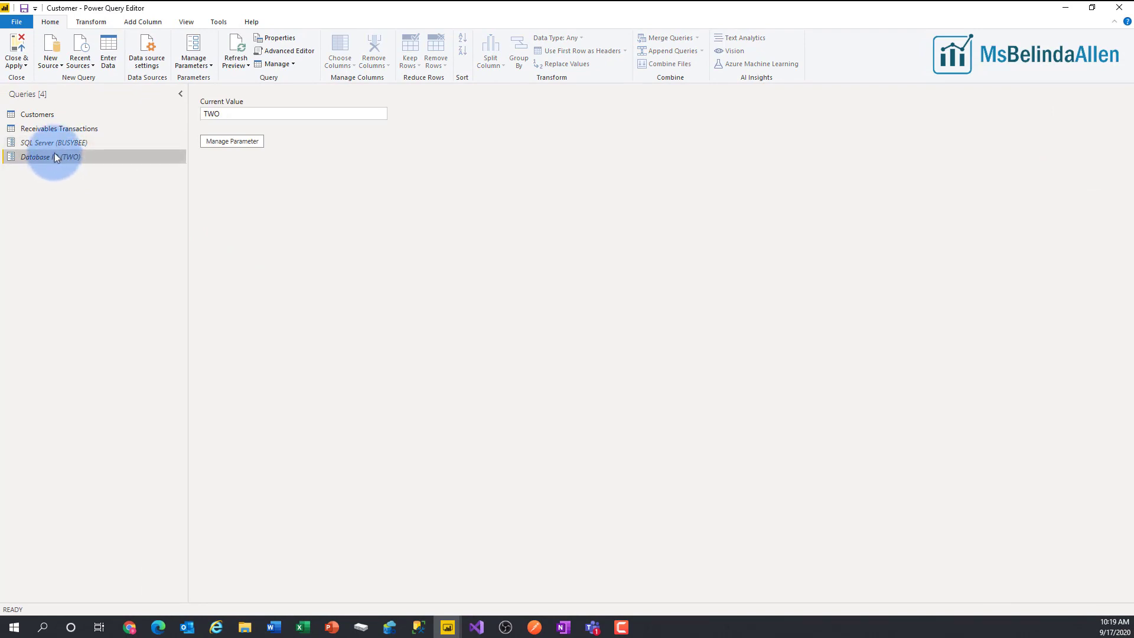
click(55, 147)
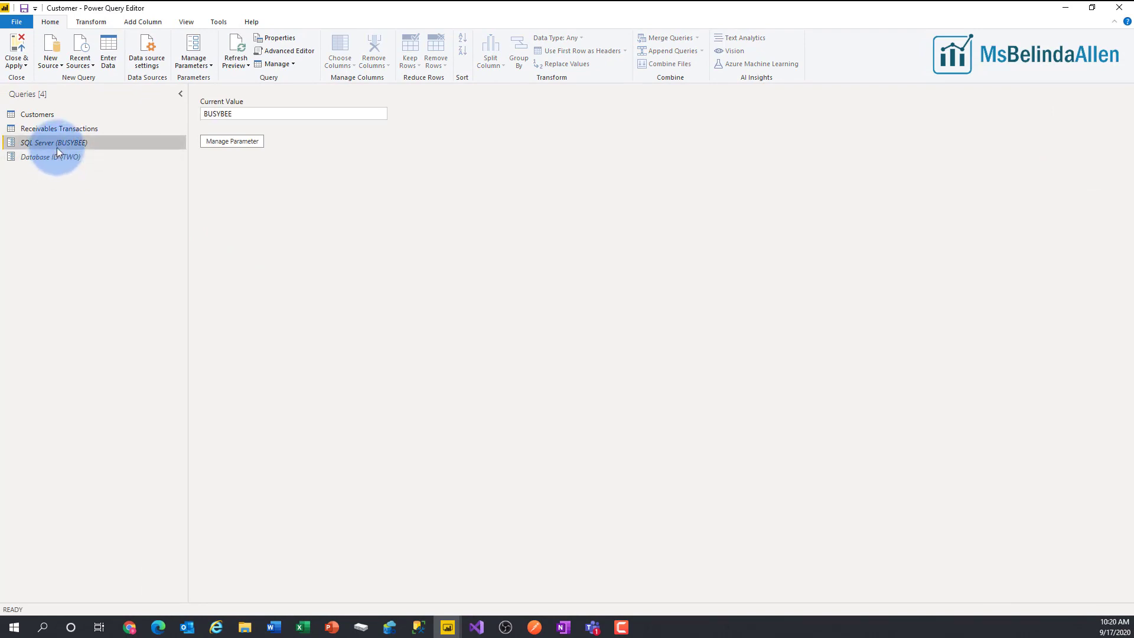
click(247, 117)
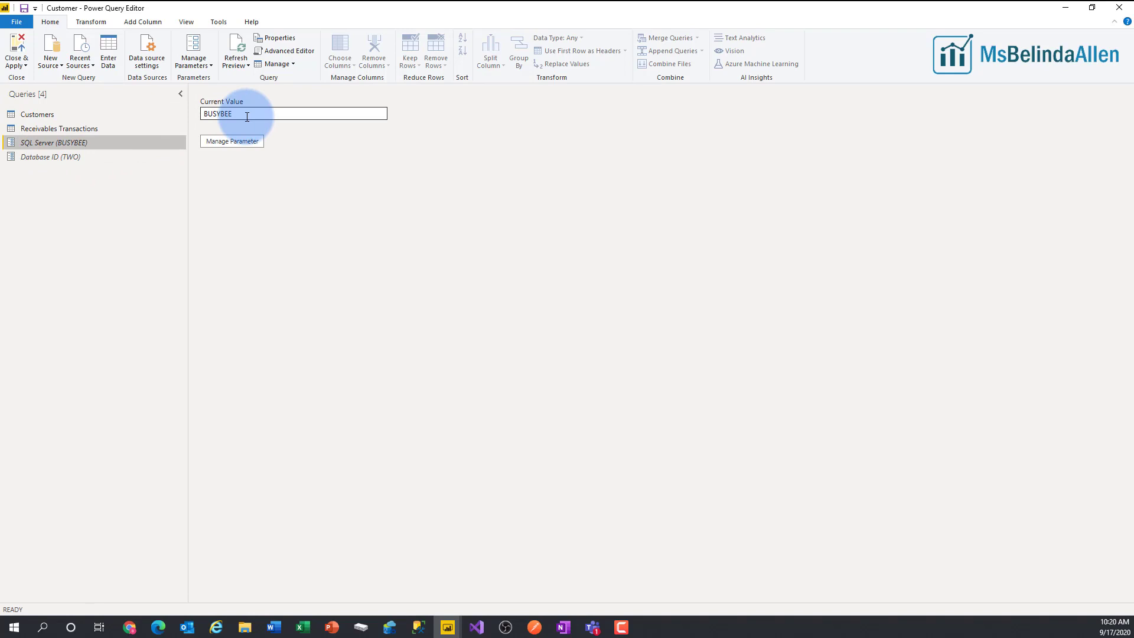
click(127, 154)
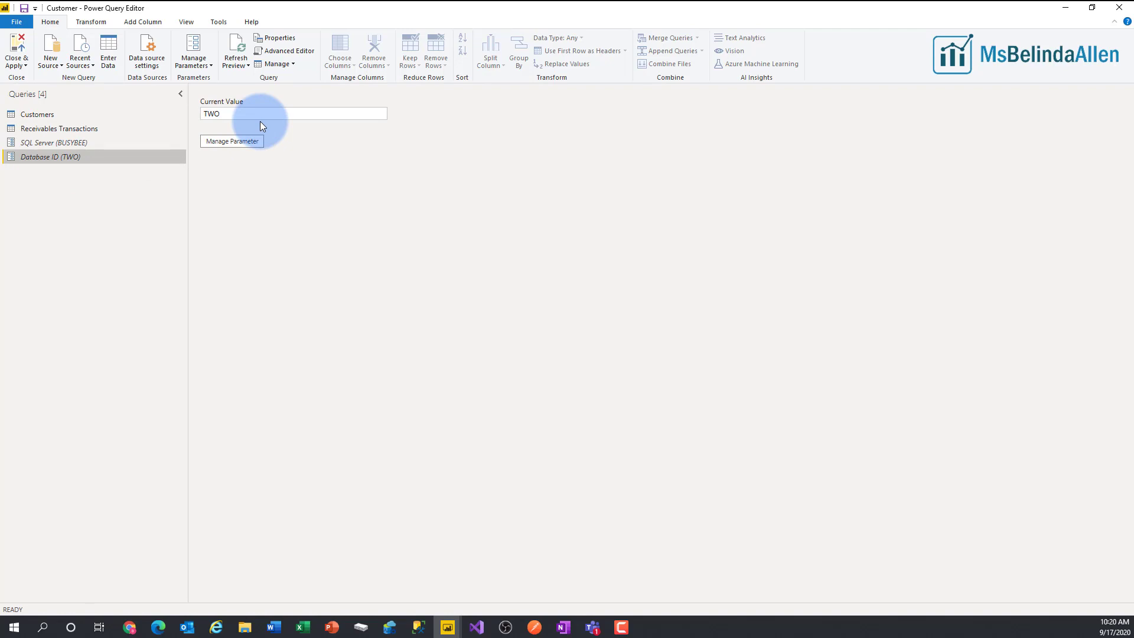
click(73, 144)
click(59, 115)
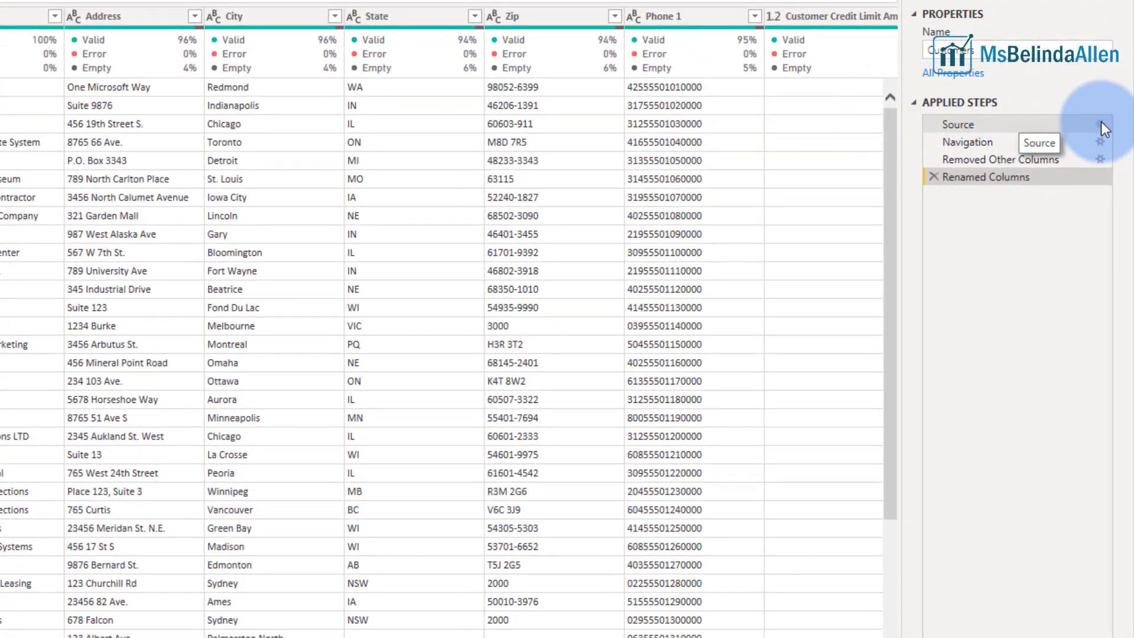
Set the Customers Source server to the SQL Server parameter and database to Database ID
click(1101, 121)
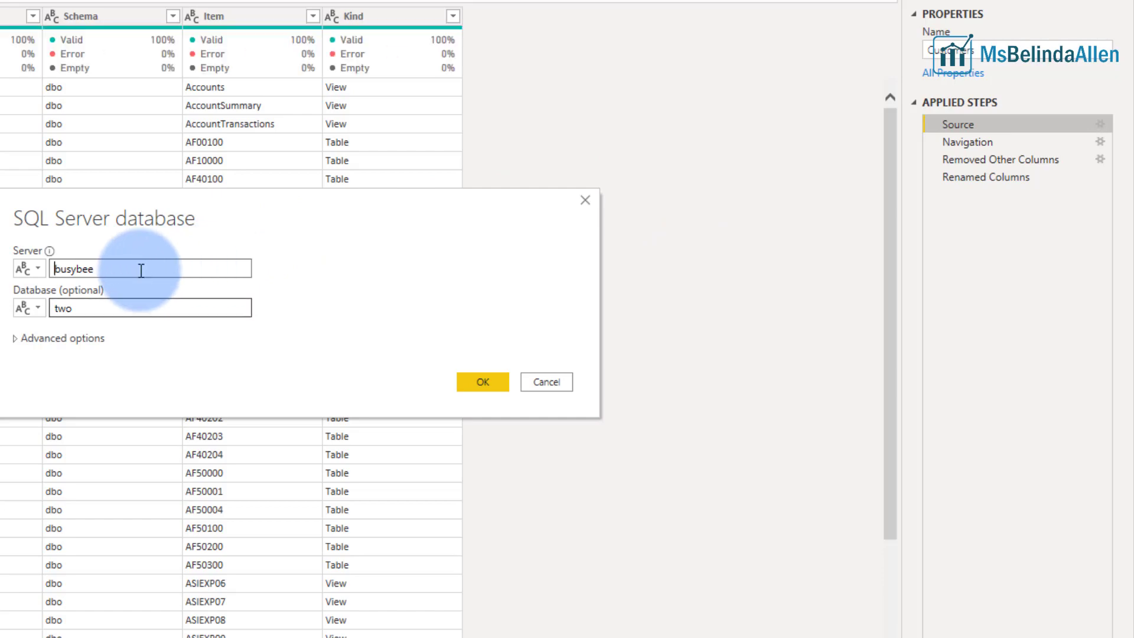
click(30, 276)
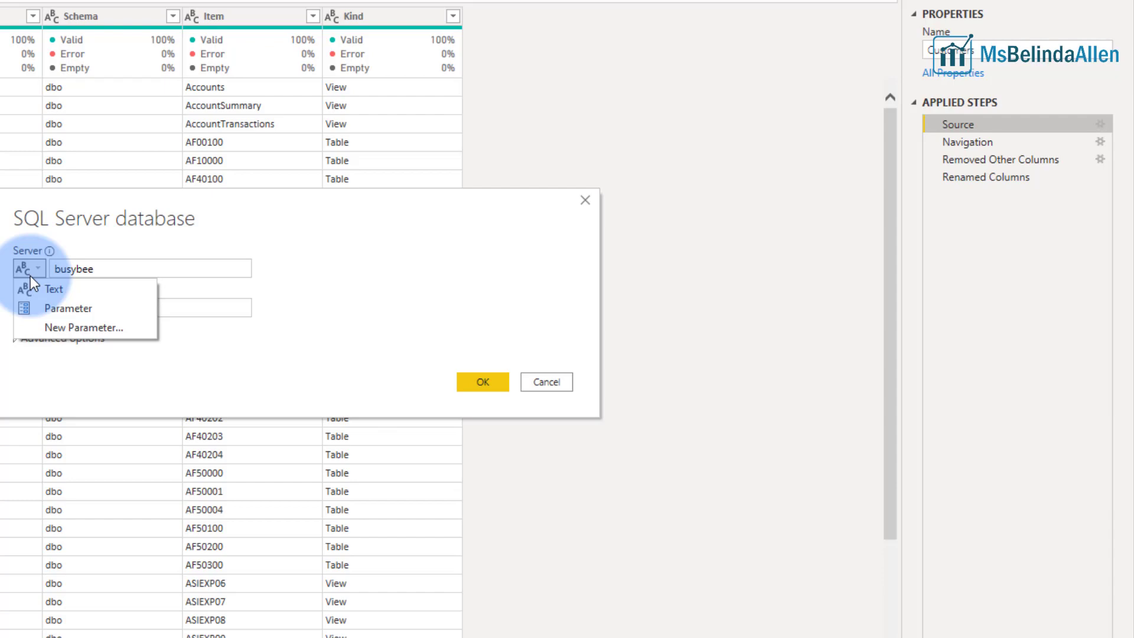
click(66, 307)
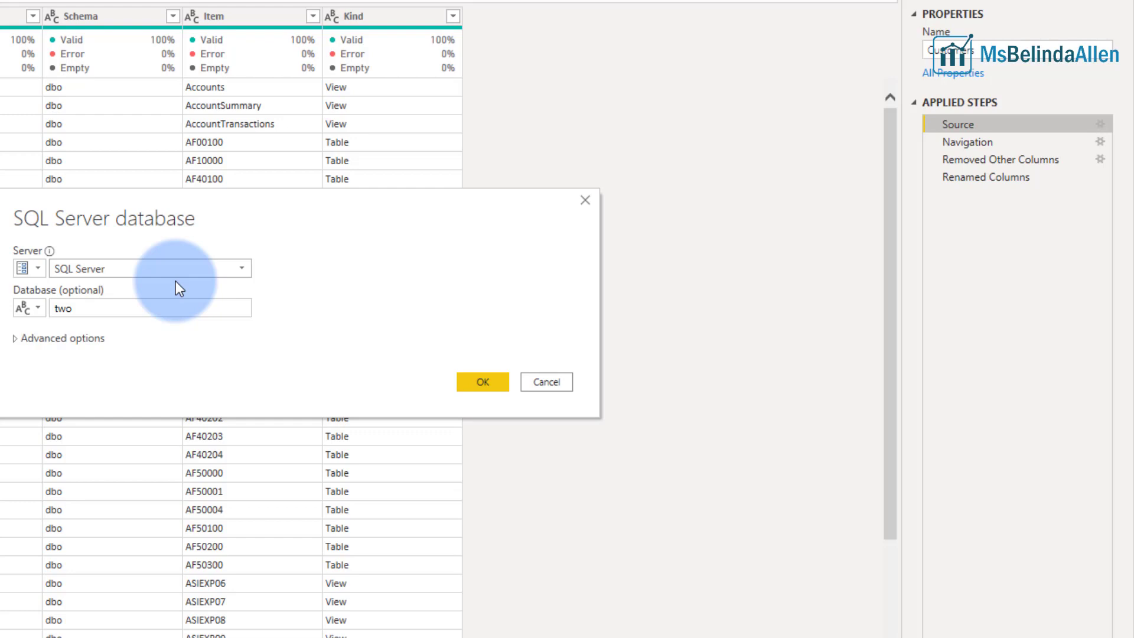
click(31, 312)
click(41, 347)
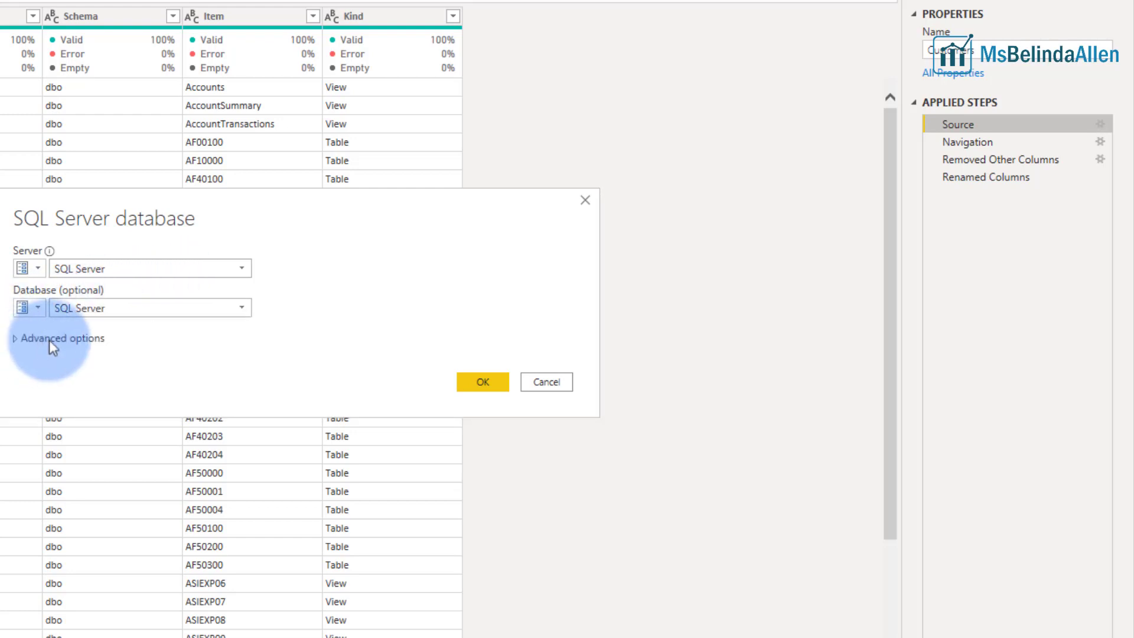
click(177, 308)
click(146, 343)
click(476, 383)
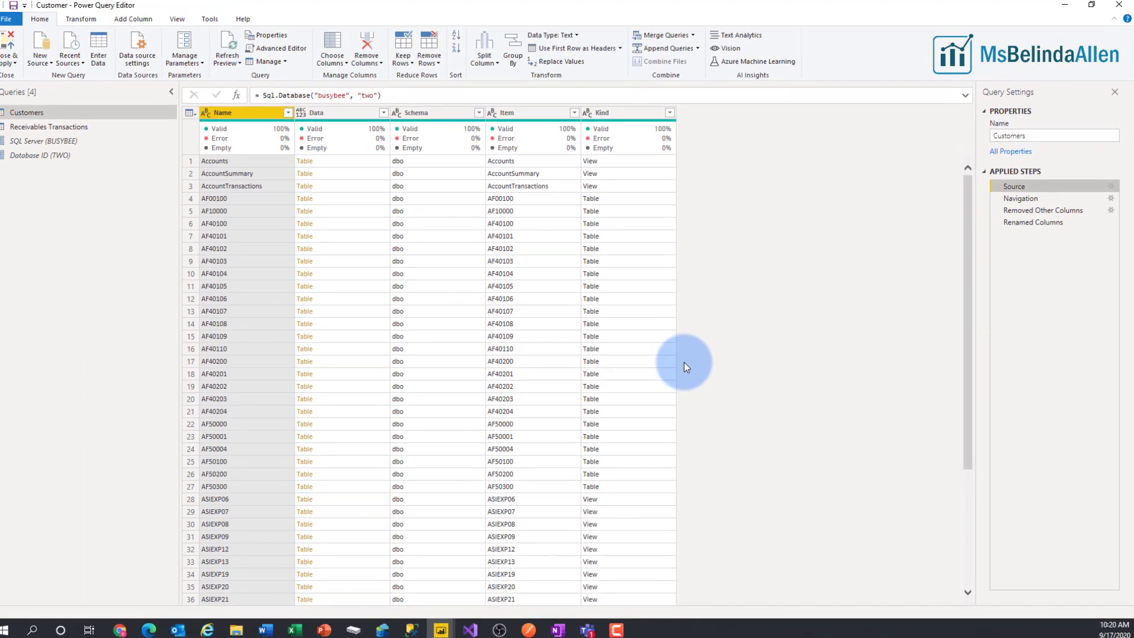
click(1019, 224)
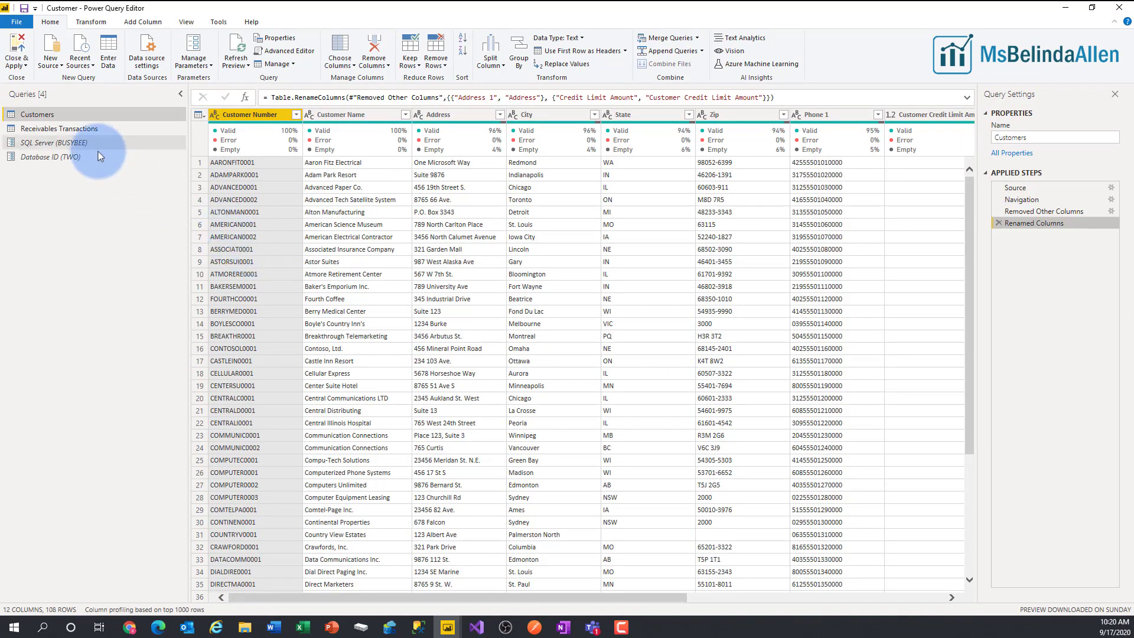
Set the Receivables Transactions Source server to the SQL Server parameter and database to Database ID
click(69, 130)
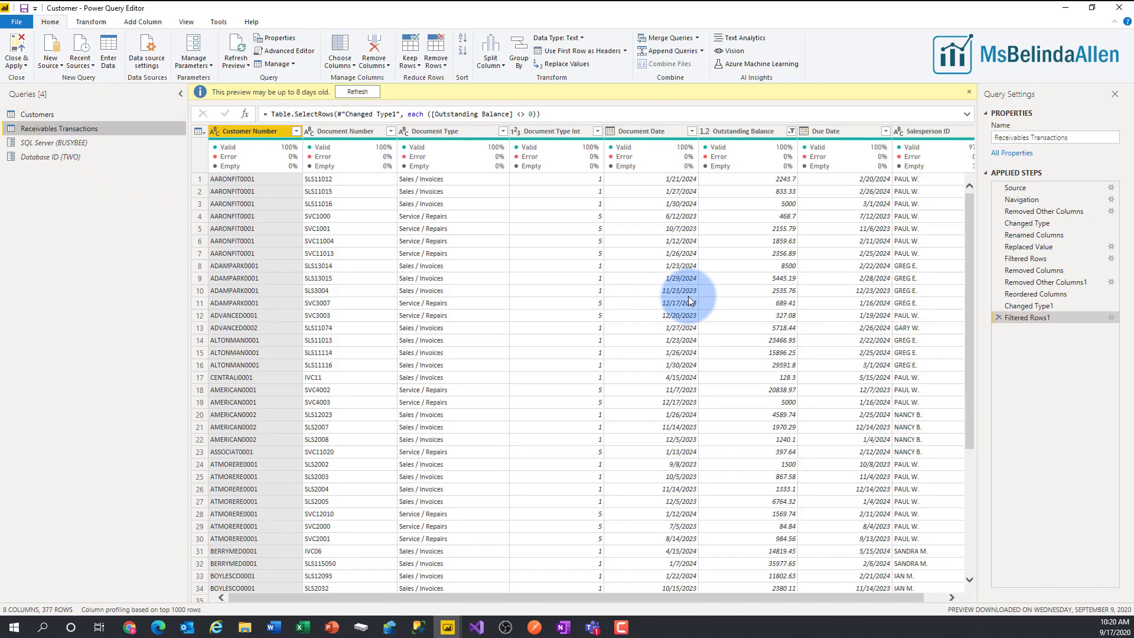
click(1110, 189)
click(389, 286)
click(413, 311)
click(391, 311)
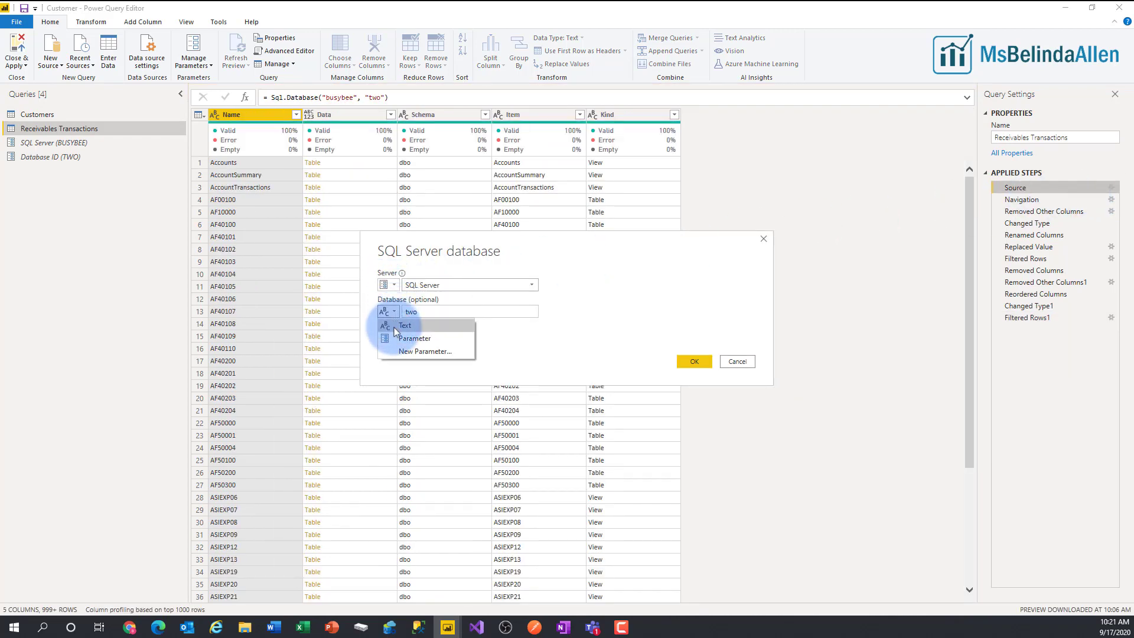
click(408, 338)
click(451, 313)
click(445, 335)
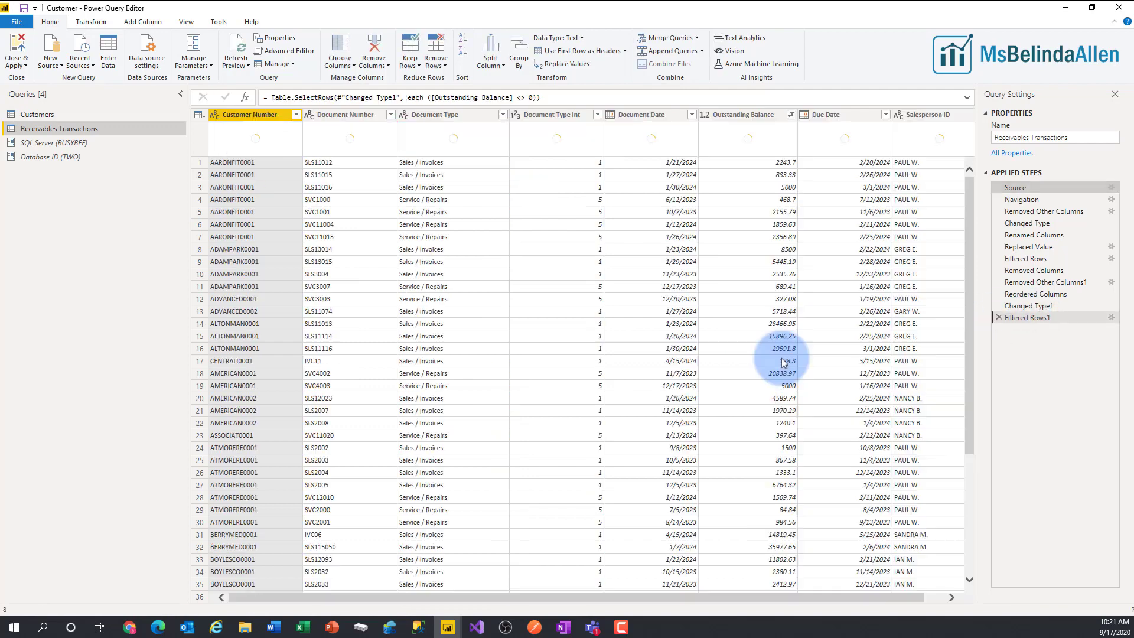
Close & Apply the queries and save the report as a Power BI template, with no description
click(17, 52)
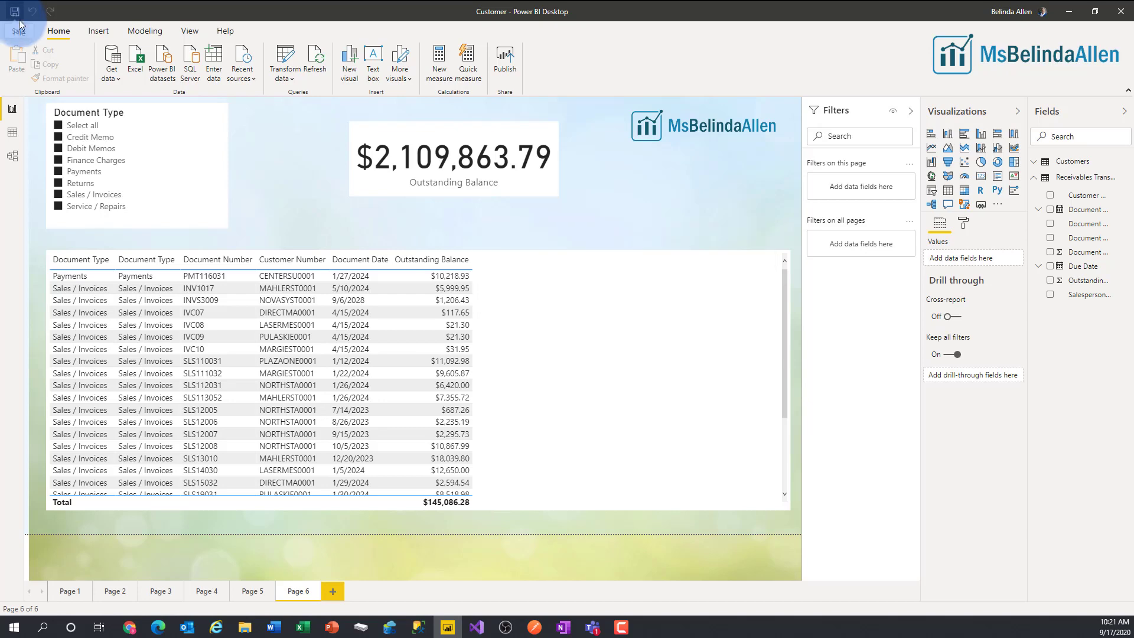
click(24, 34)
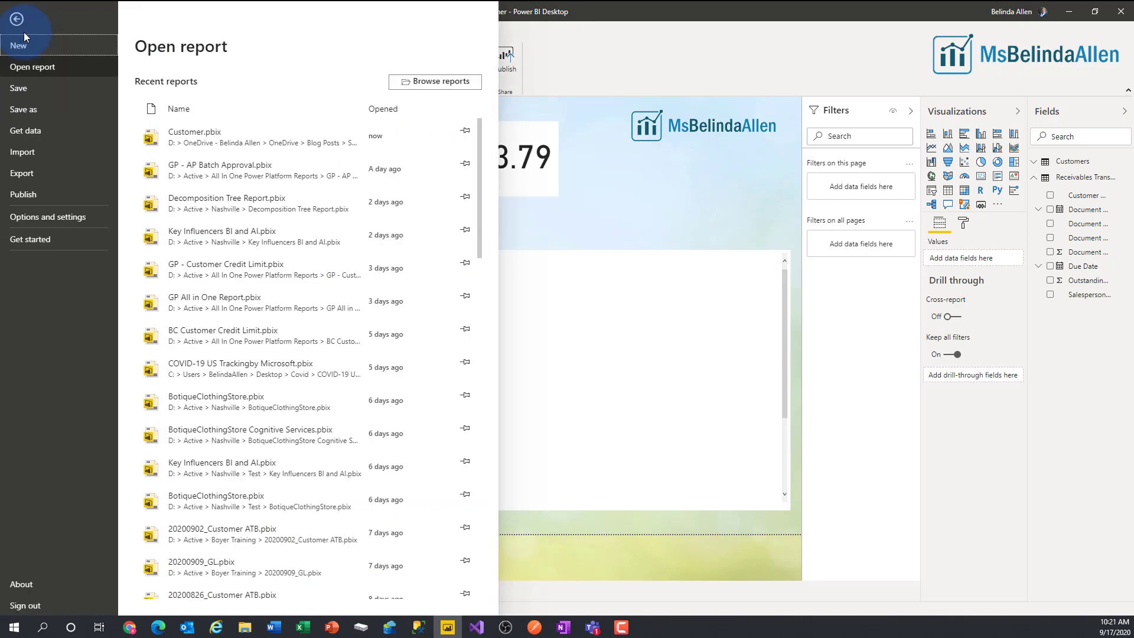
click(68, 169)
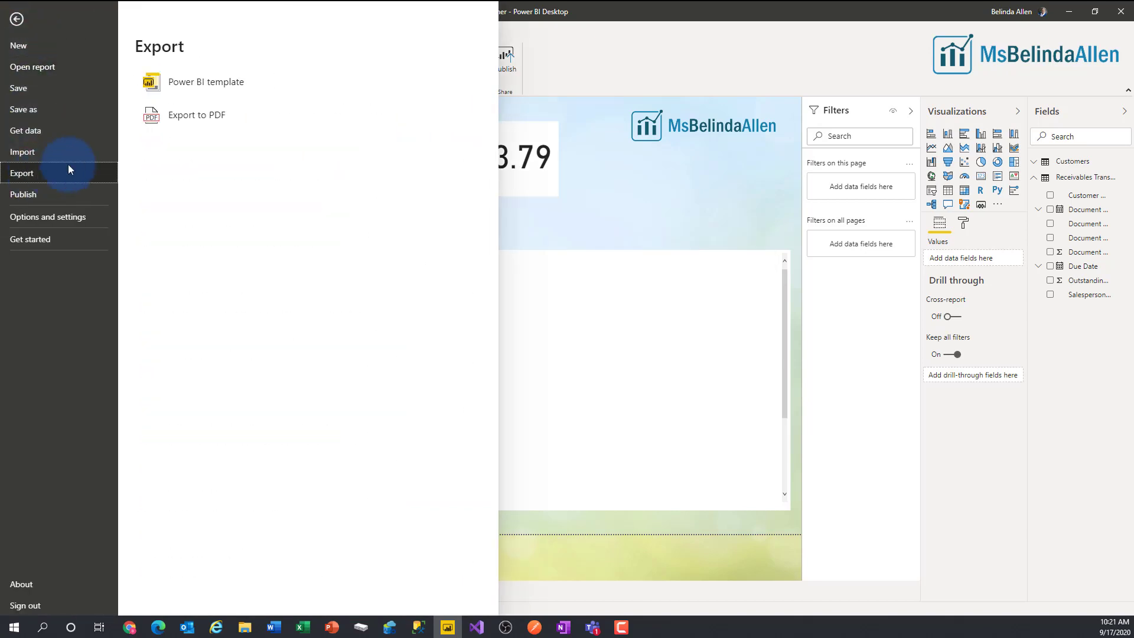
click(258, 83)
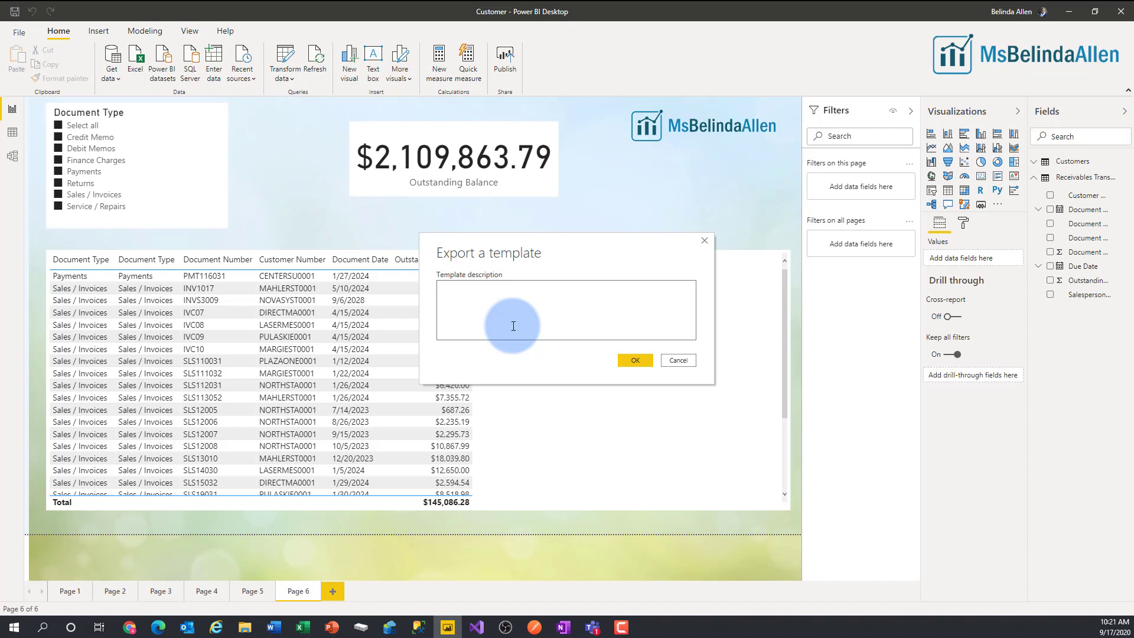
click(634, 359)
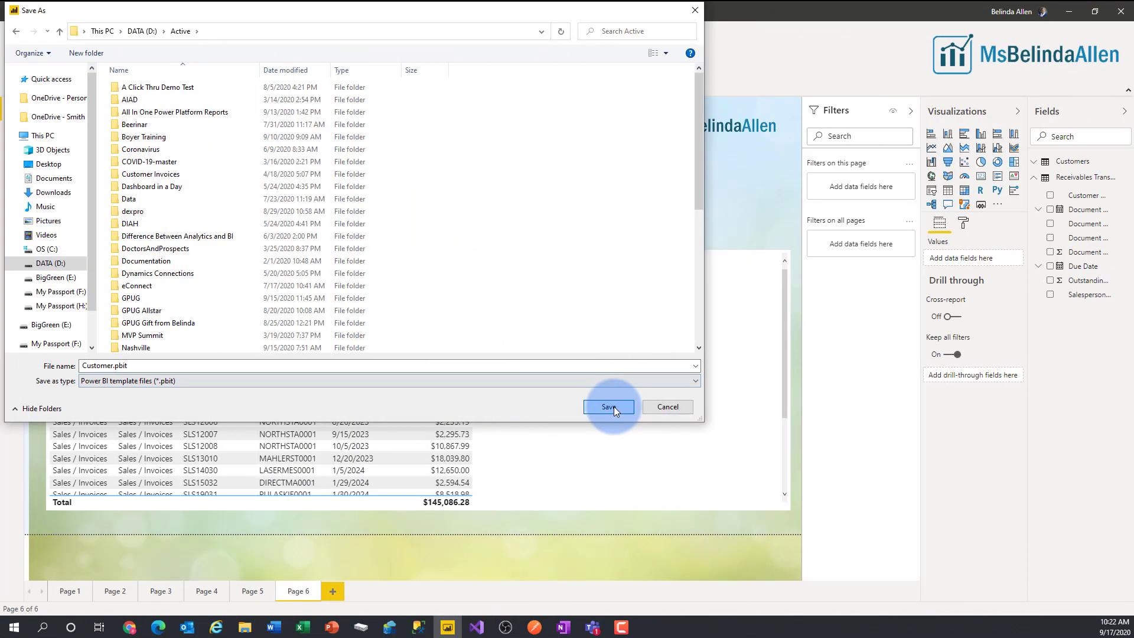
click(611, 406)
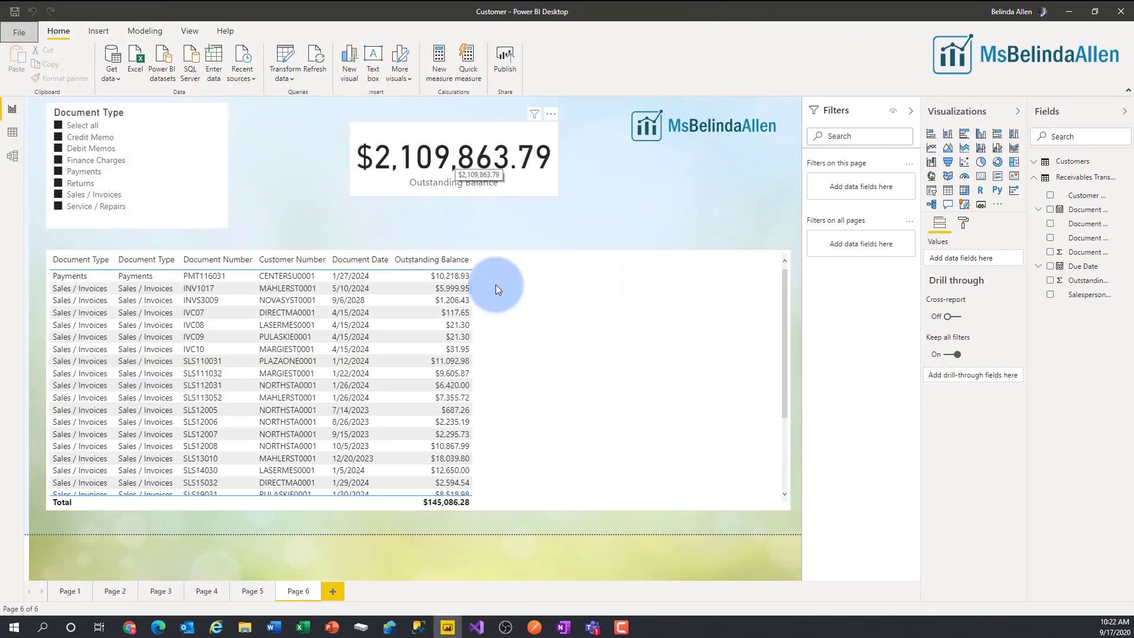
Start a new blank report
click(23, 34)
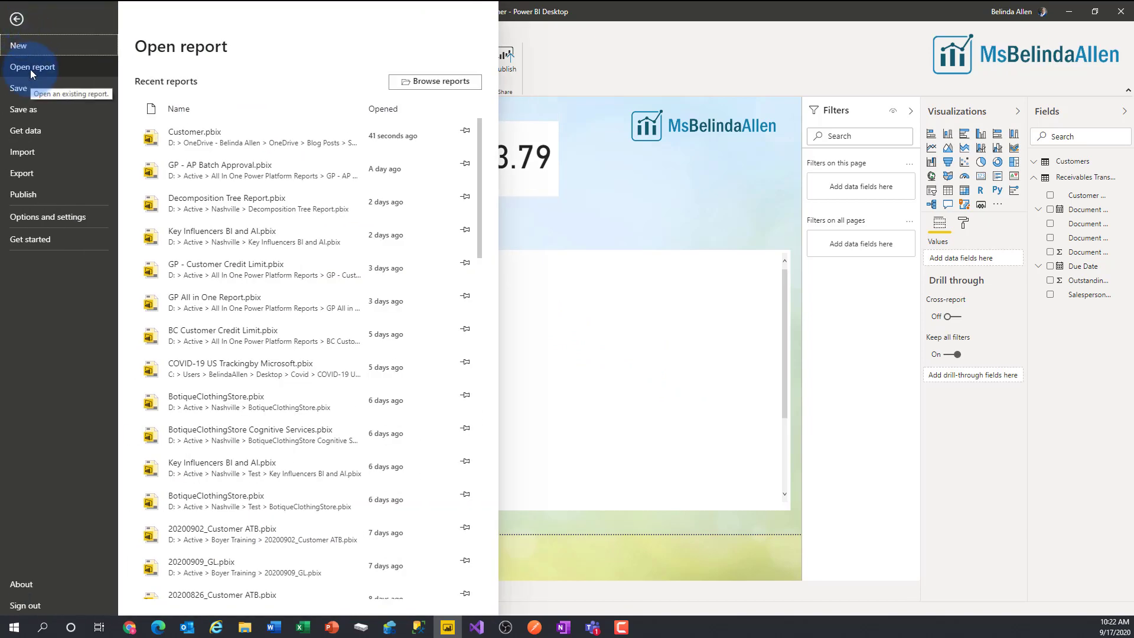
click(514, 221)
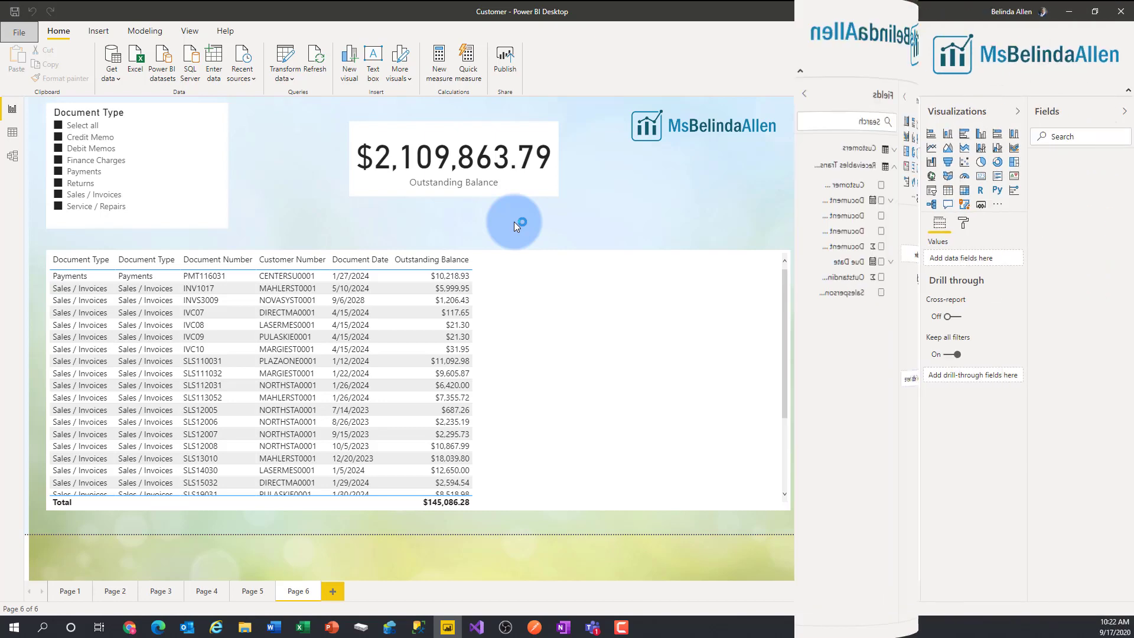
click(18, 34)
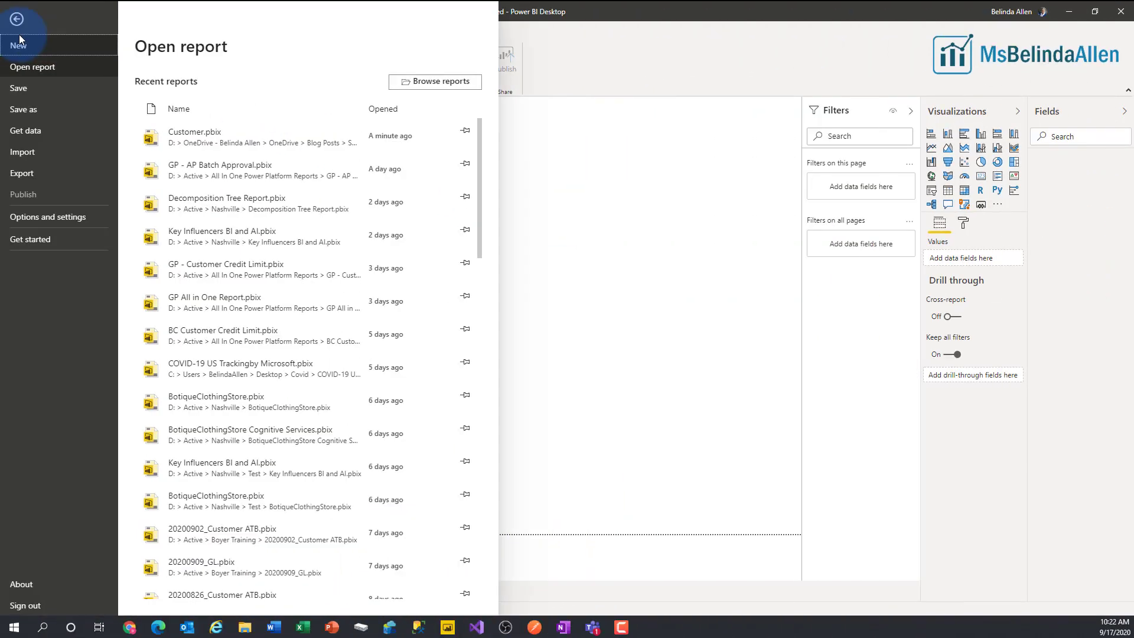
Import the Customer.pbit Power BI template
click(29, 151)
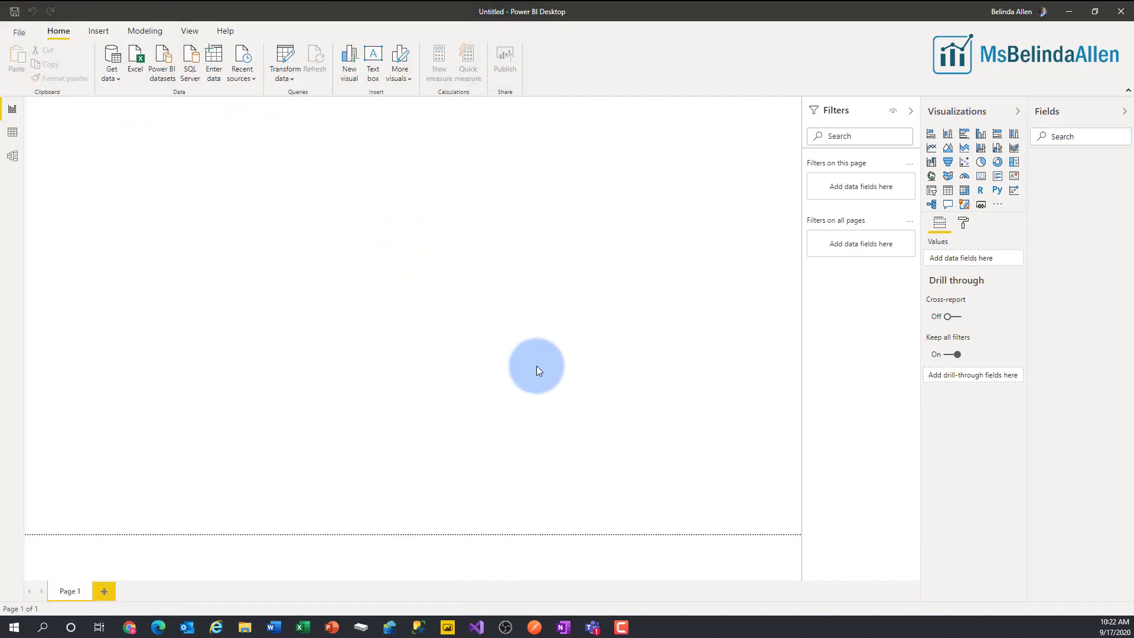
scroll(536, 366, down, 7)
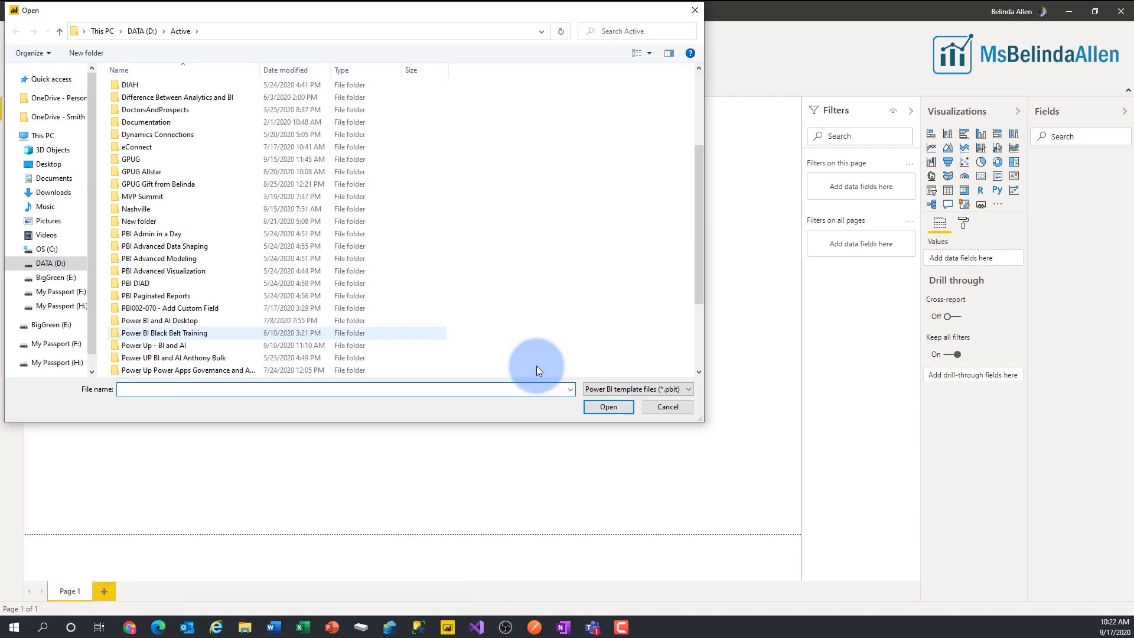
click(141, 372)
double_click(141, 372)
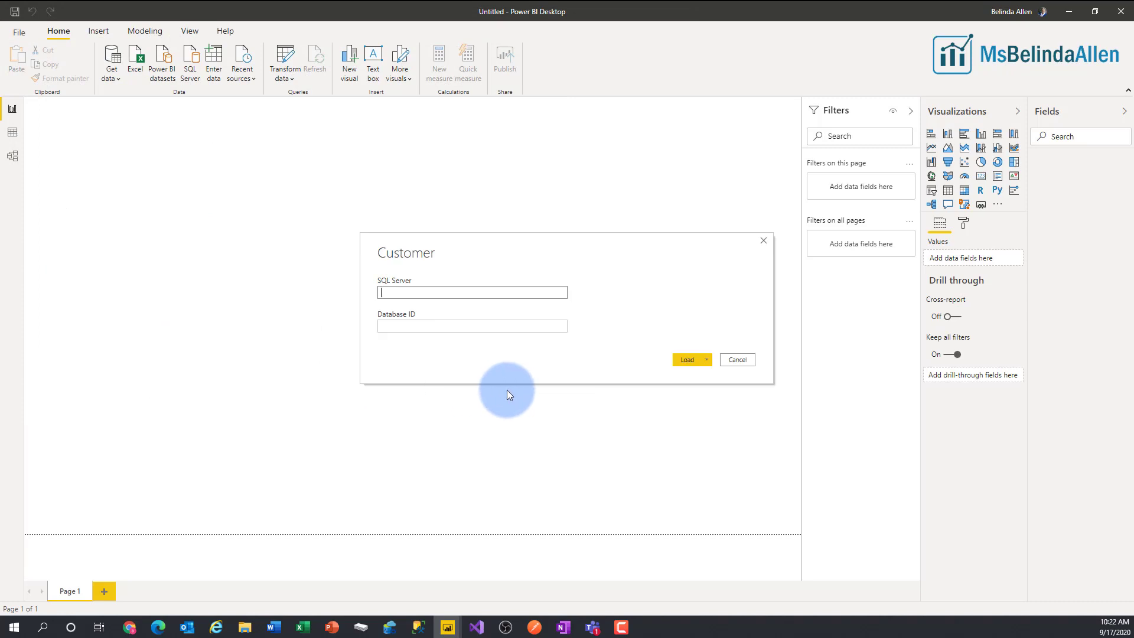
Enter BUSYBEE for SQL Server and TWO for Database ID, then load the template
text(BUSYBEE)
click(477, 326)
text(TWO)
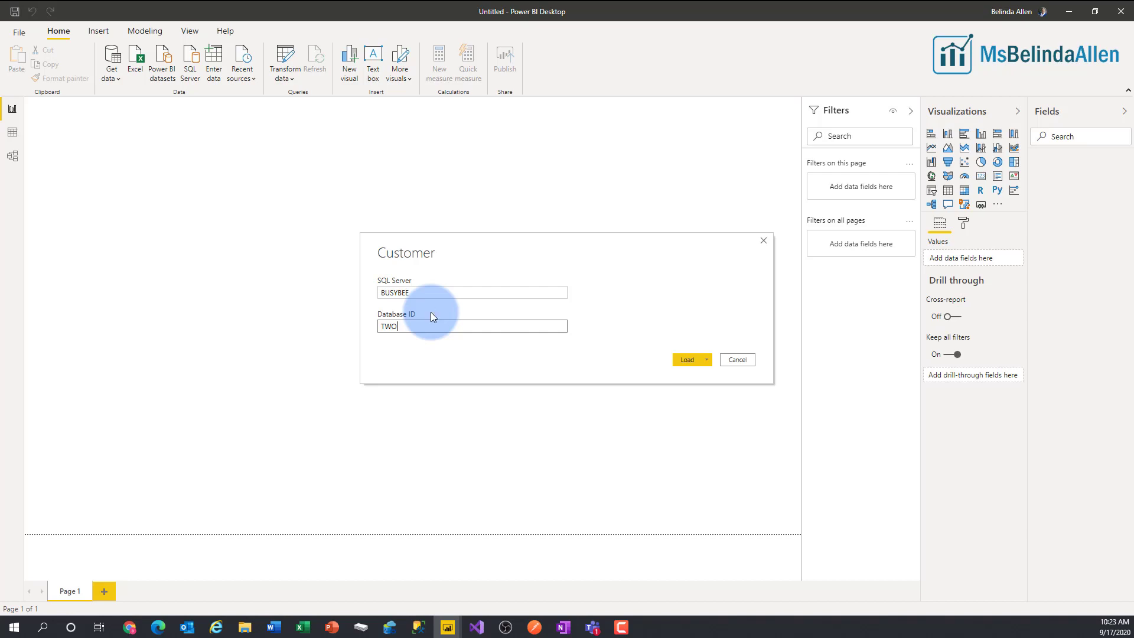
click(687, 360)
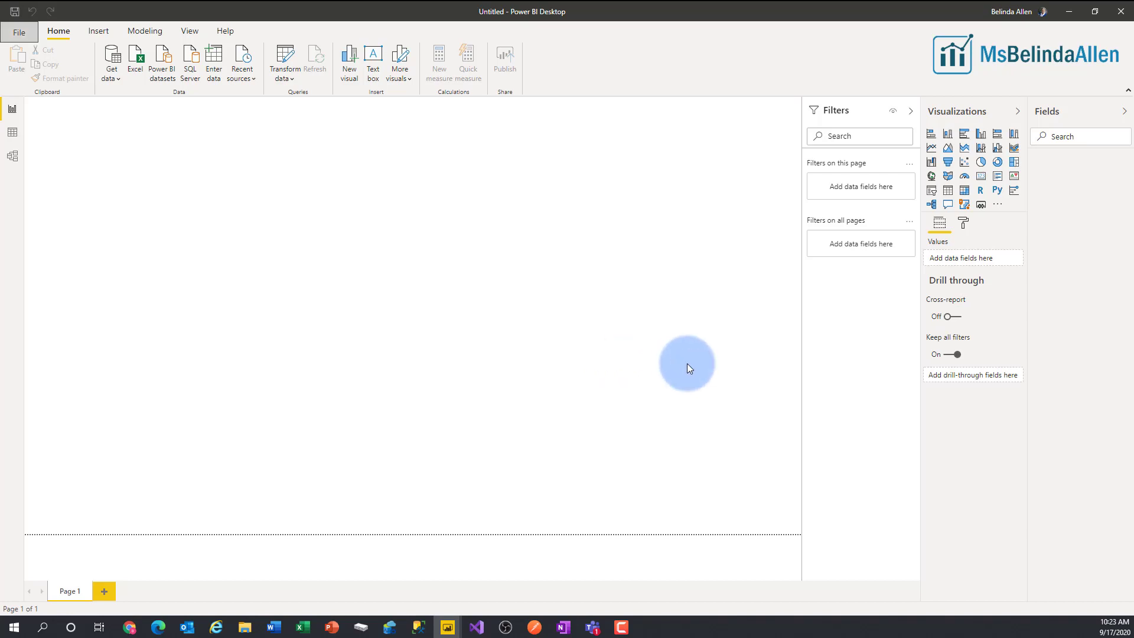